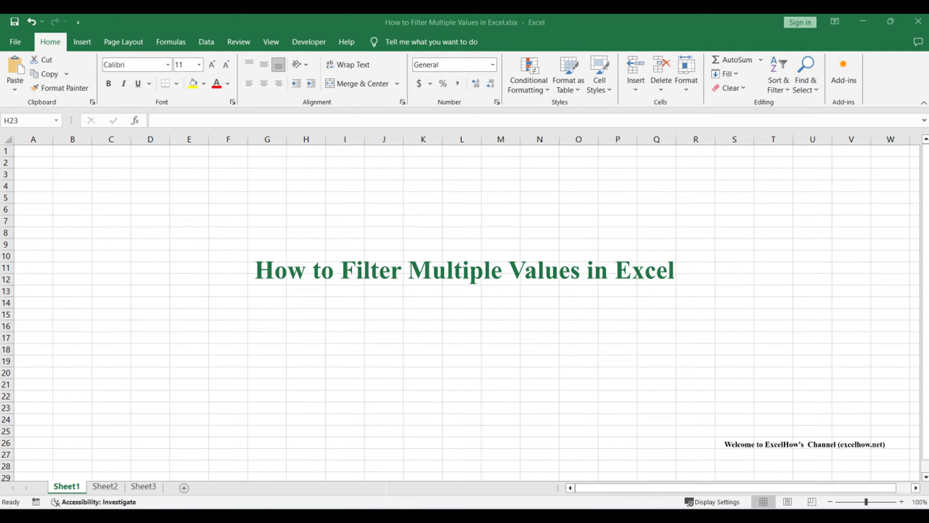
# Open Sheet2 and examine how FILTER, ISNUMBER and MATCH are combined in the Method 1 notes
pyautogui.hotkey('ctrl', 'pagedown')
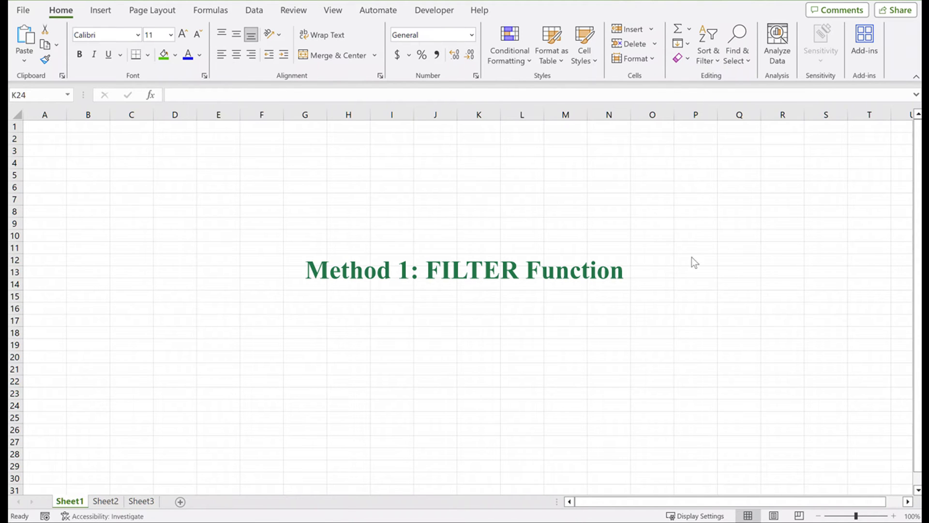
pyautogui.click(108, 503)
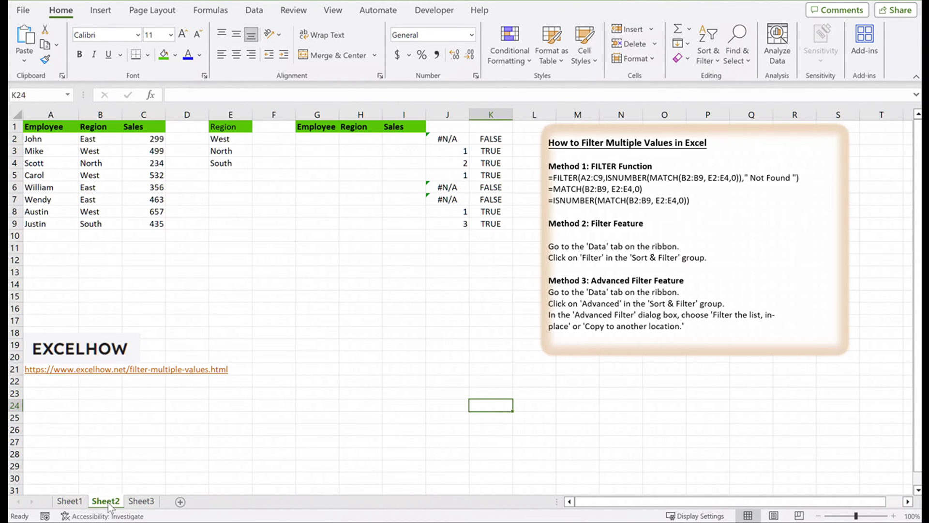
pyautogui.click(774, 189)
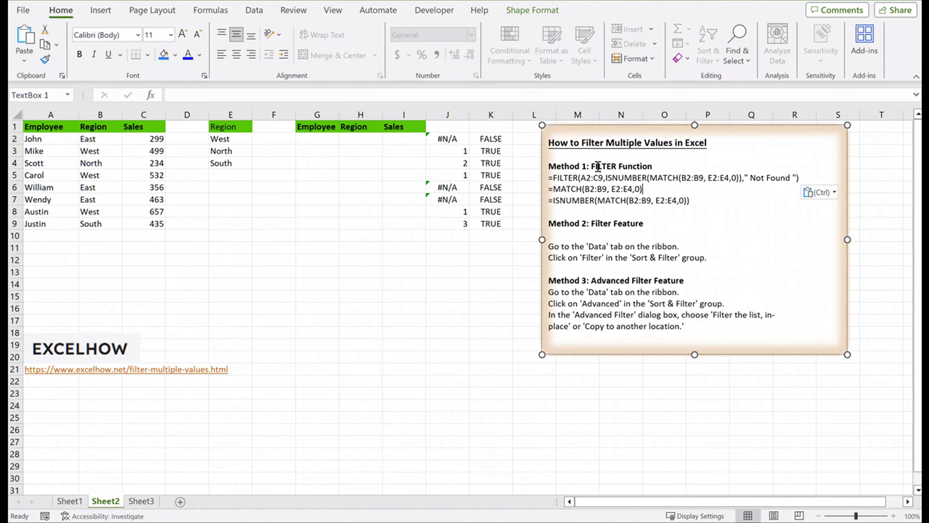
pyautogui.moveTo(598, 166); pyautogui.dragTo(653, 166)
pyautogui.click(685, 199)
pyautogui.doubleClick(634, 182)
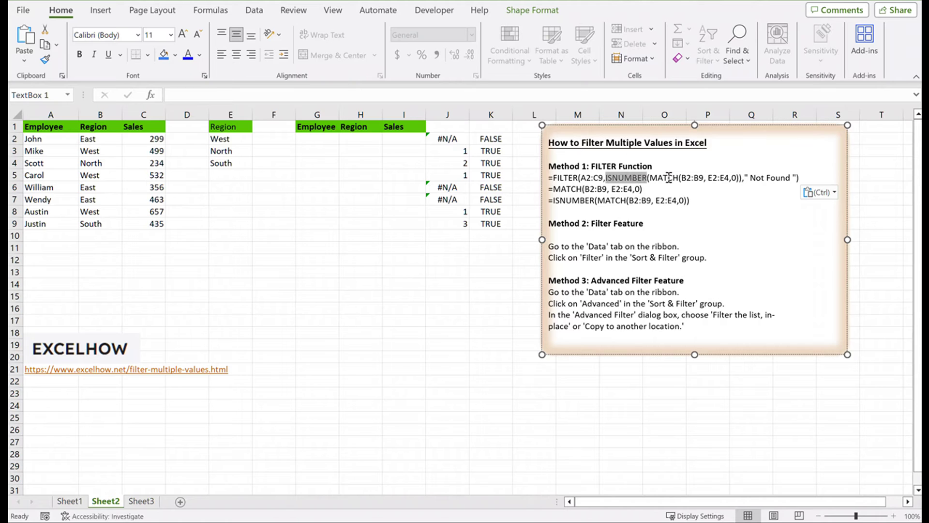
pyautogui.doubleClick(667, 179)
# Enter the formula =FILTER(A2:C9,ISNUMBER(MATCH(B2:B9, E2:E4,0))," Not Found ") in cell G2
pyautogui.click(305, 140)
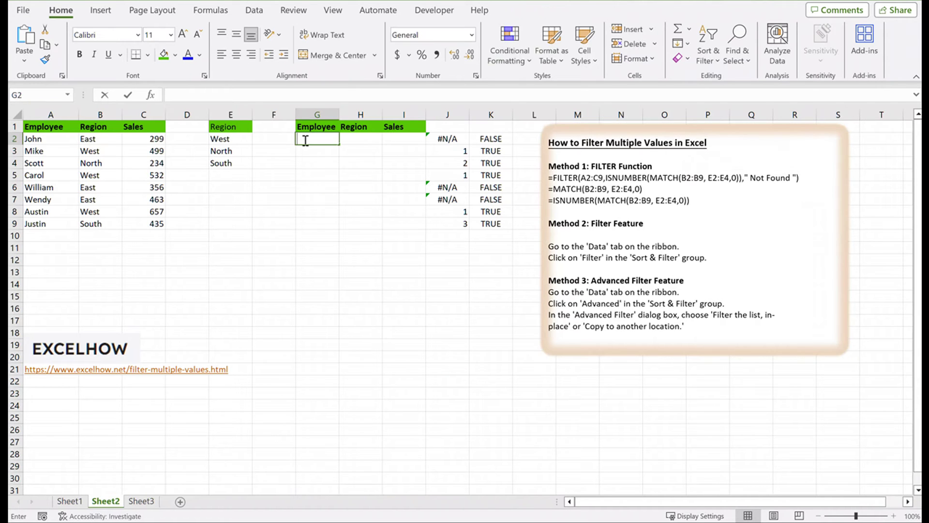
pyautogui.write('=FILTER(A2:C9,ISNUMBER(MATCH(B2:B9, E2:E4,0))," Not Found ")')
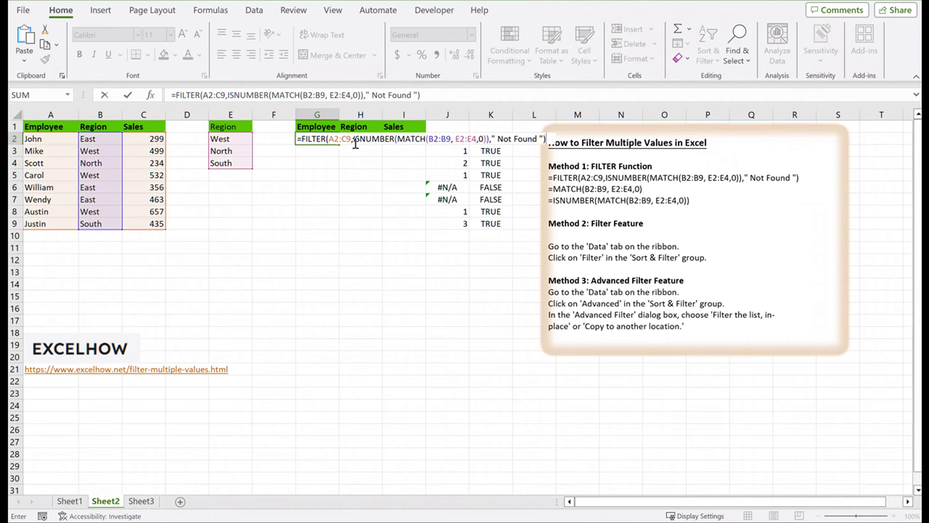
pyautogui.moveTo(431, 139); pyautogui.dragTo(452, 139)
pyautogui.click(460, 139)
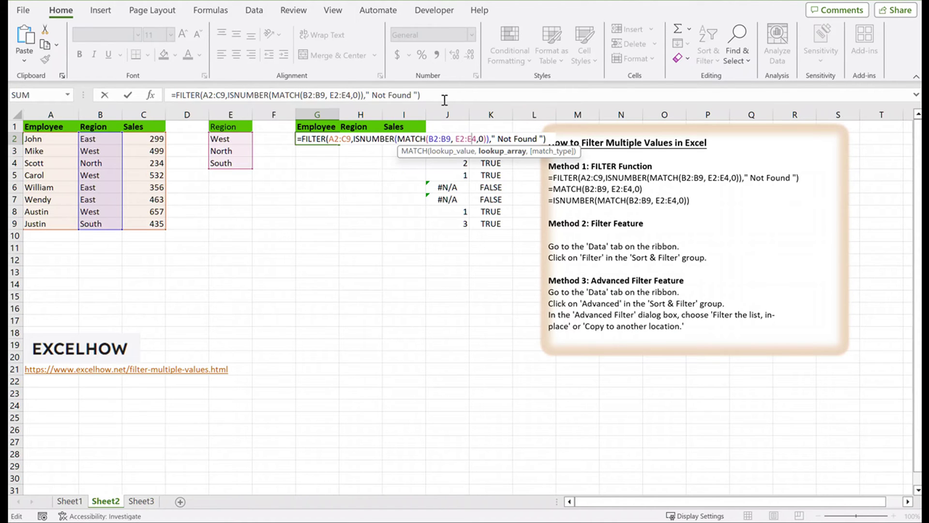
pyautogui.click(445, 97)
pyautogui.press('Return')
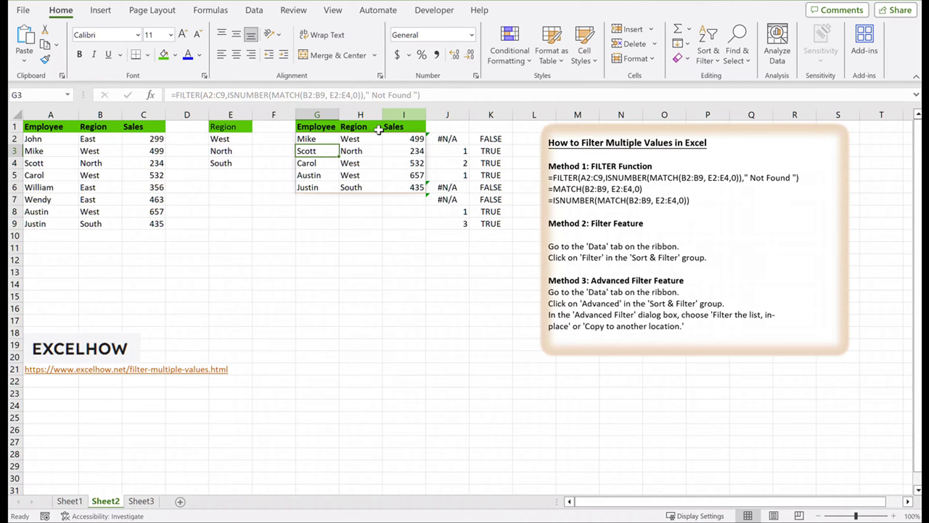
# Examine the MATCH formula in J2, the ISNUMBER formula in K2 and the criteria part of the FILTER formula in G2
pyautogui.click(447, 139)
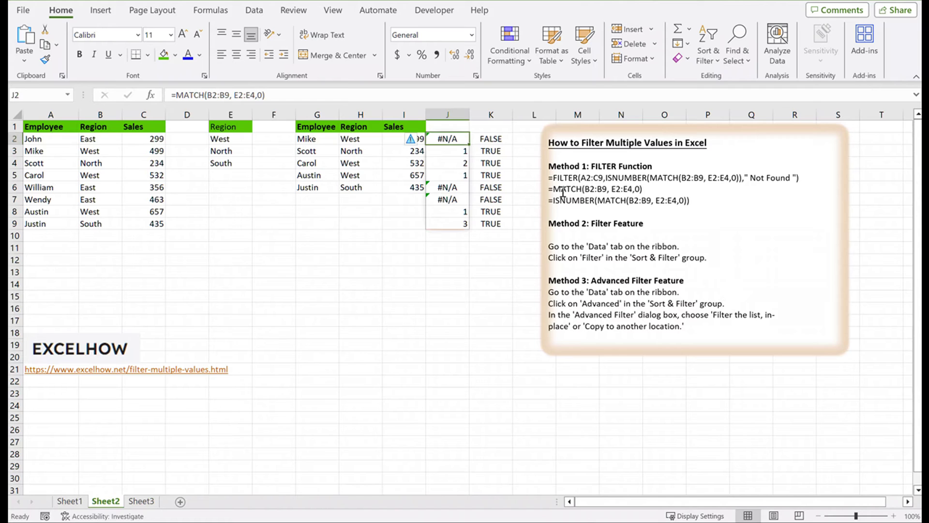
pyautogui.moveTo(207, 95); pyautogui.dragTo(254, 95)
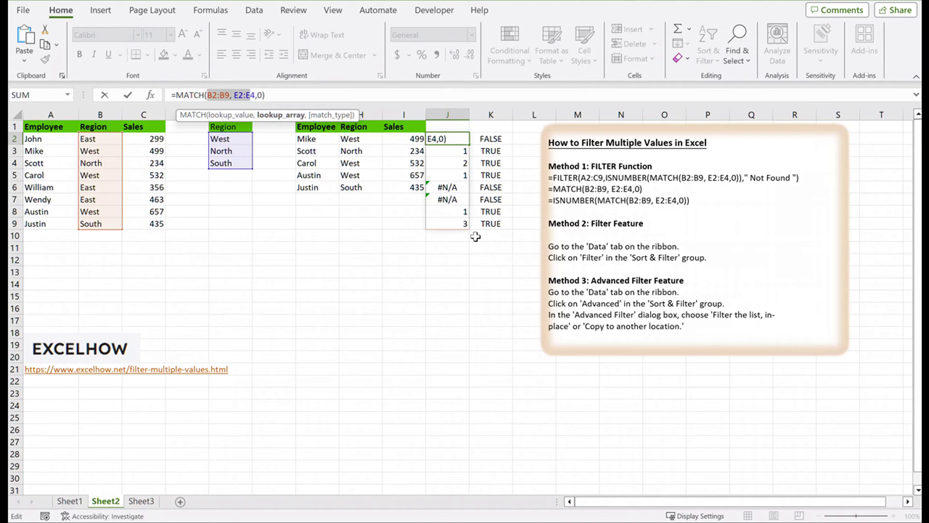
pyautogui.press('Escape')
pyautogui.moveTo(453, 150); pyautogui.dragTo(453, 220)
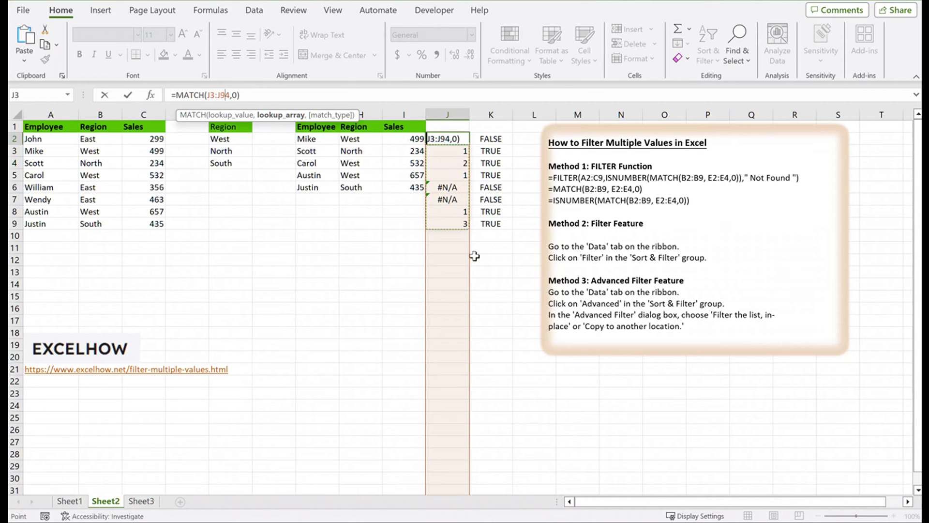
pyautogui.press('Escape')
pyautogui.click(486, 140)
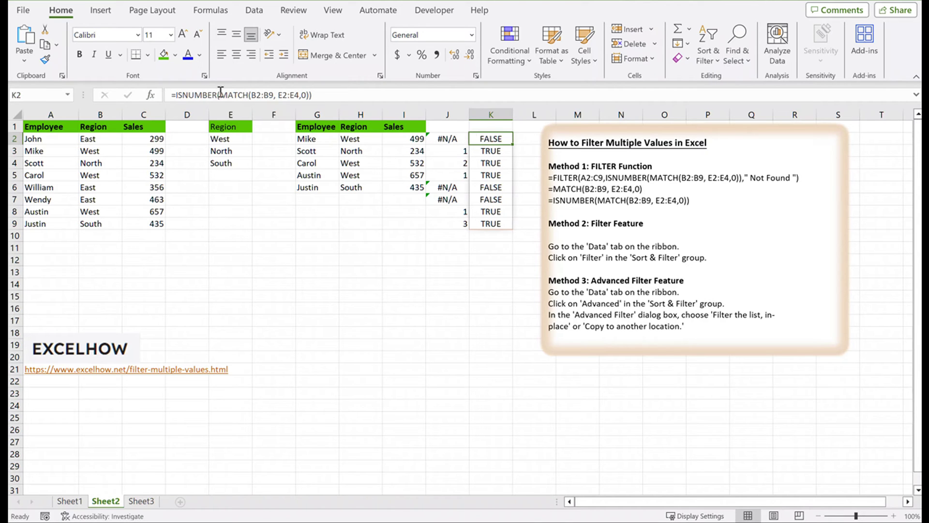
pyautogui.click(314, 139)
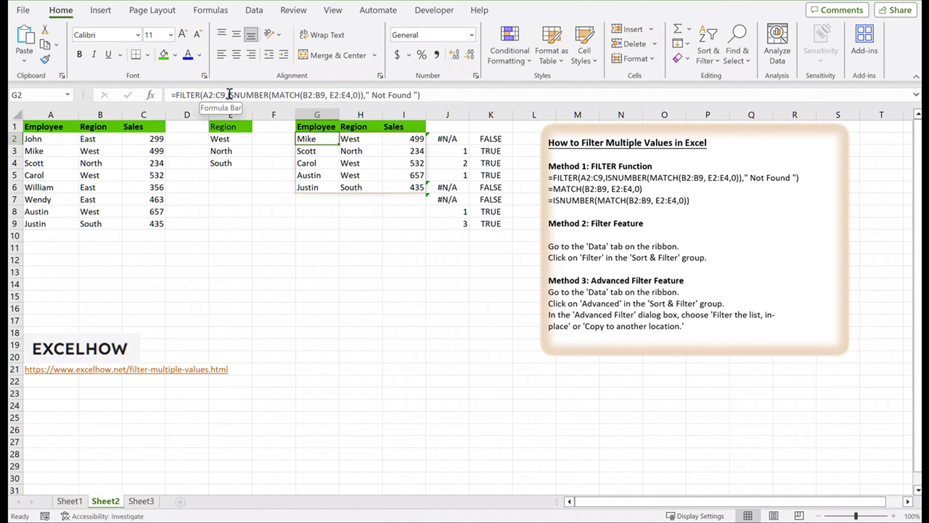
pyautogui.moveTo(228, 94); pyautogui.dragTo(364, 94)
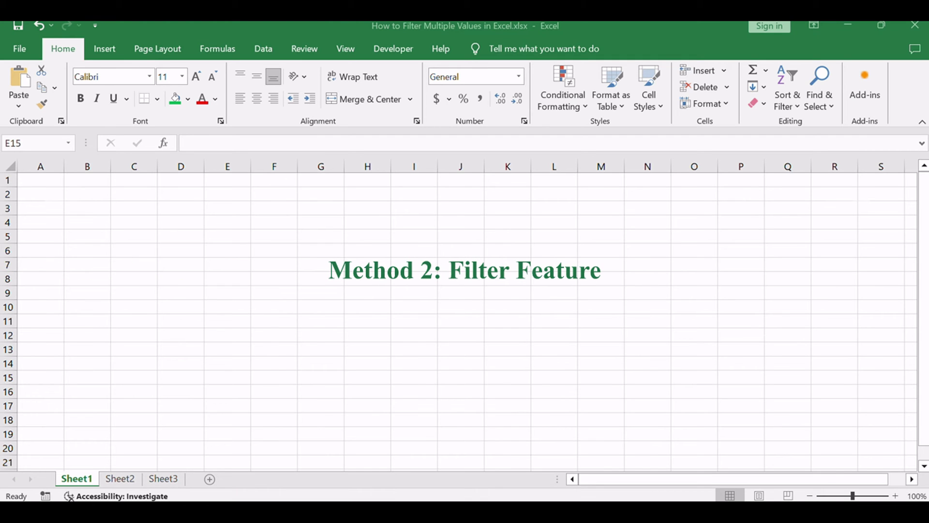
# On Sheet2, turn on filtering for the Region column (column B) of the employee sales data
pyautogui.click(140, 237)
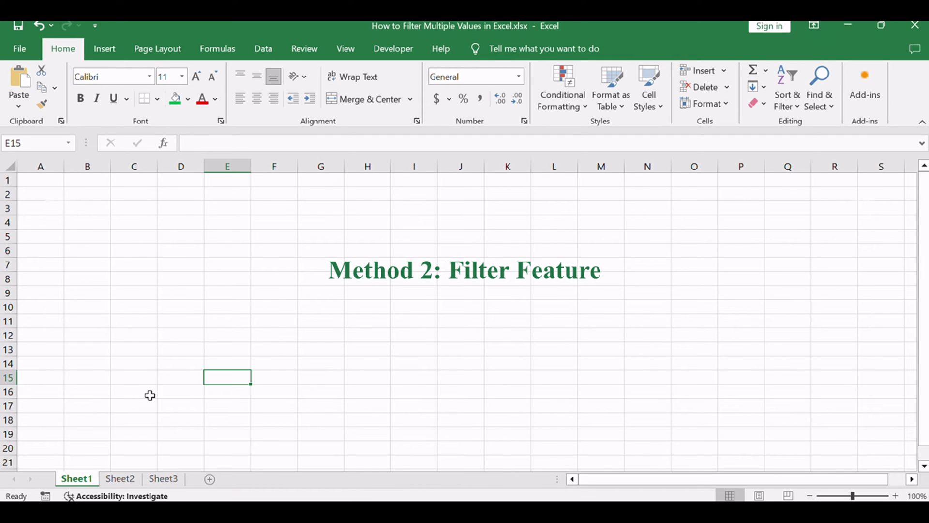
pyautogui.click(123, 478)
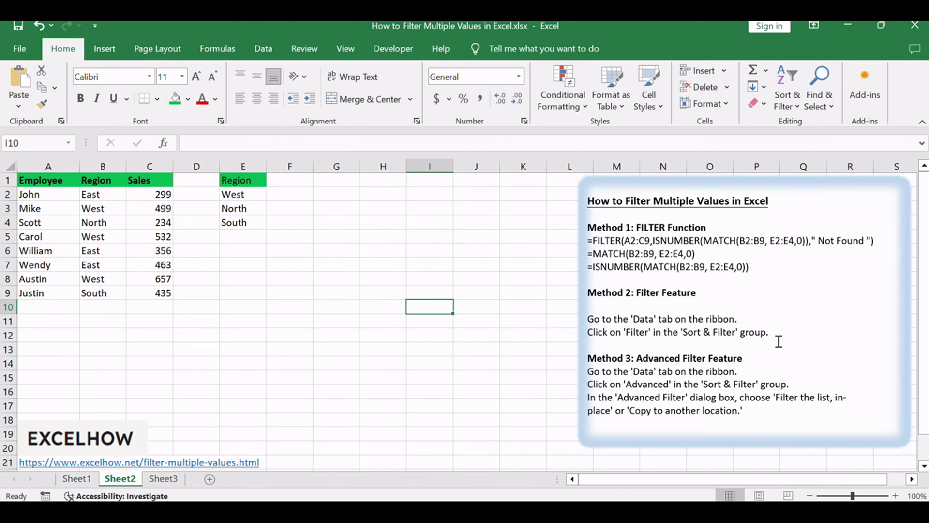
pyautogui.click(658, 293)
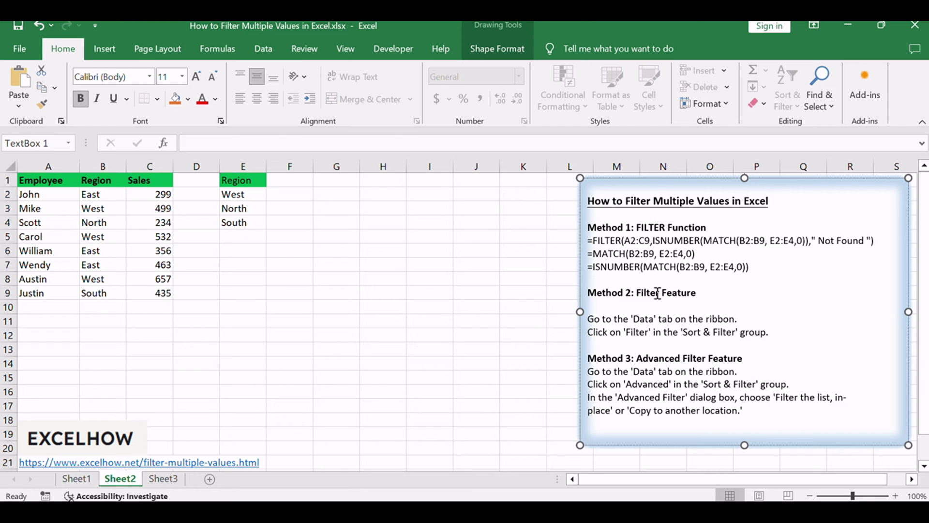
pyautogui.click(97, 181)
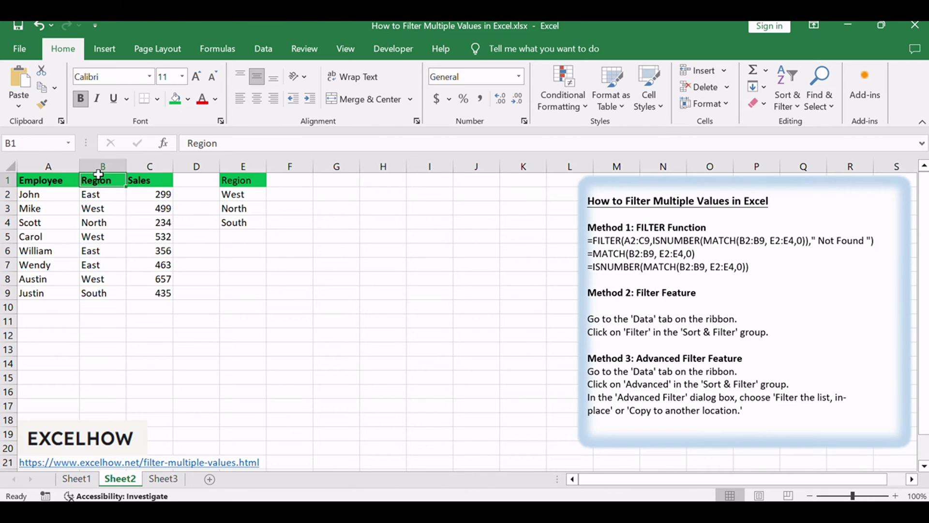
pyautogui.click(99, 166)
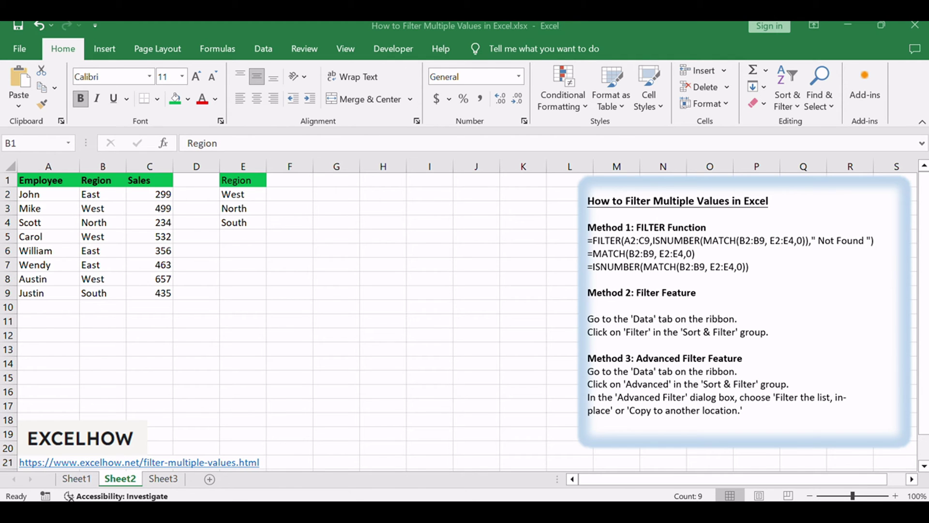
pyautogui.hotkey('alt', 'a')
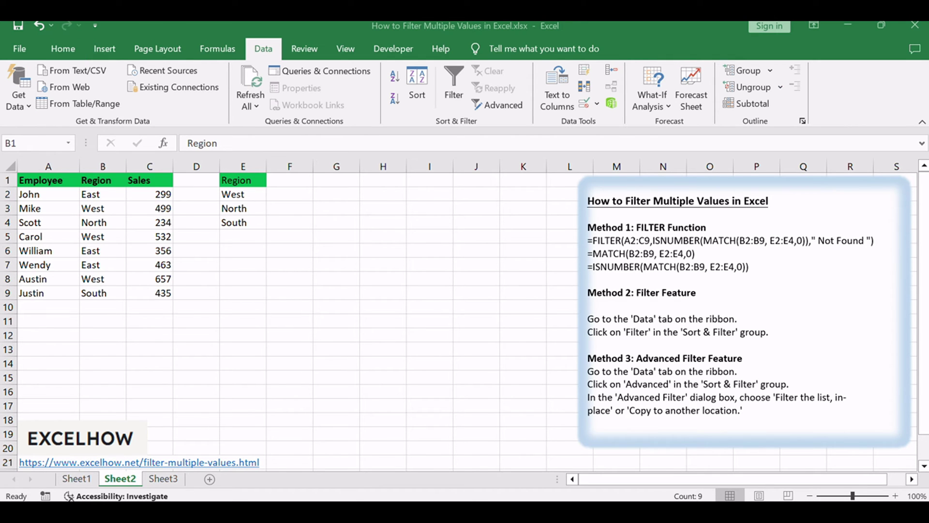
pyautogui.click(258, 51)
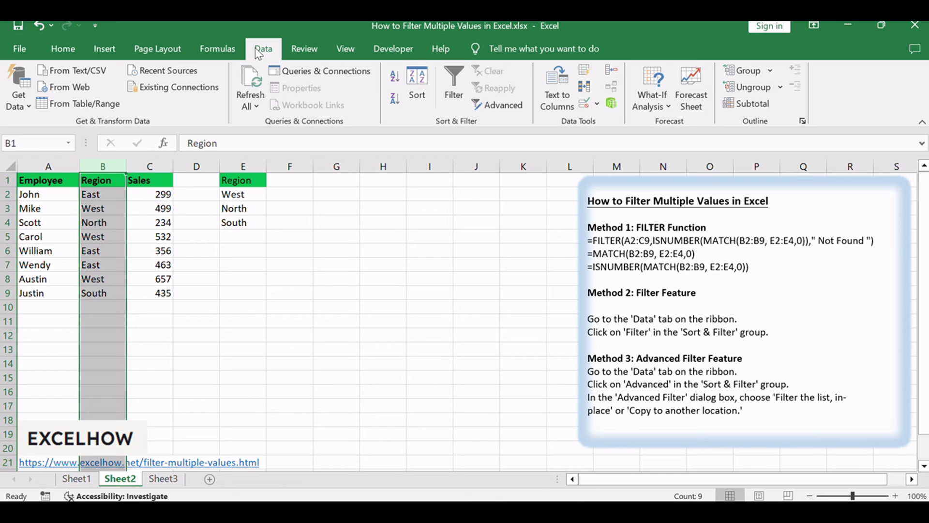
pyautogui.click(454, 93)
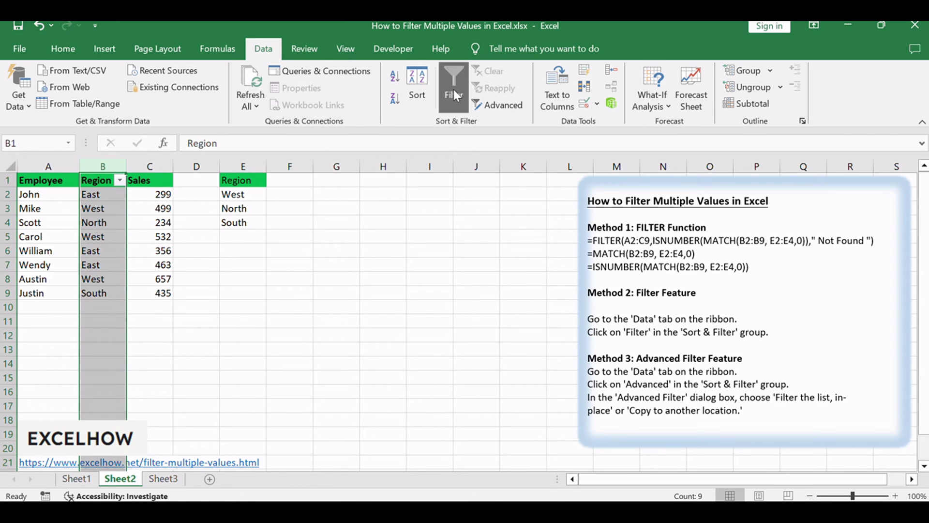
# Filter the Region column to show only the North, South and West rows, excluding East and blanks
pyautogui.click(120, 180)
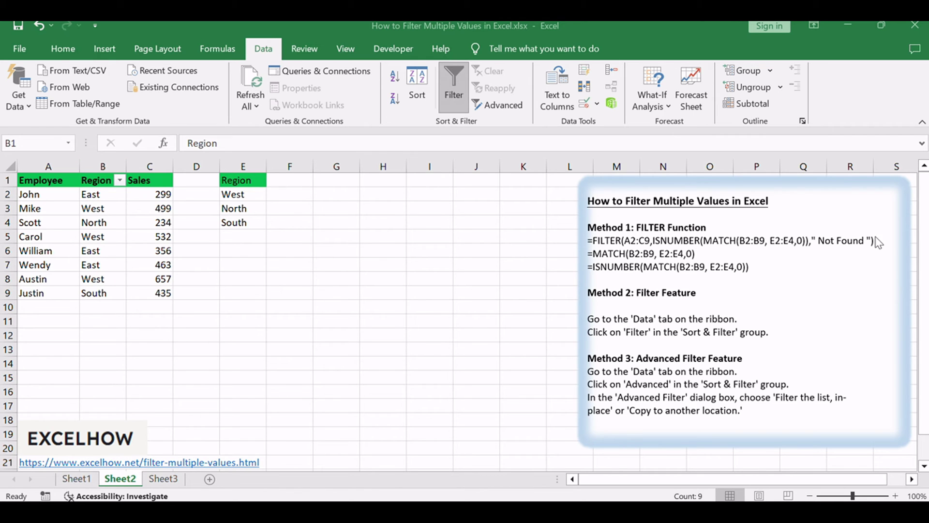
pyautogui.click(119, 180)
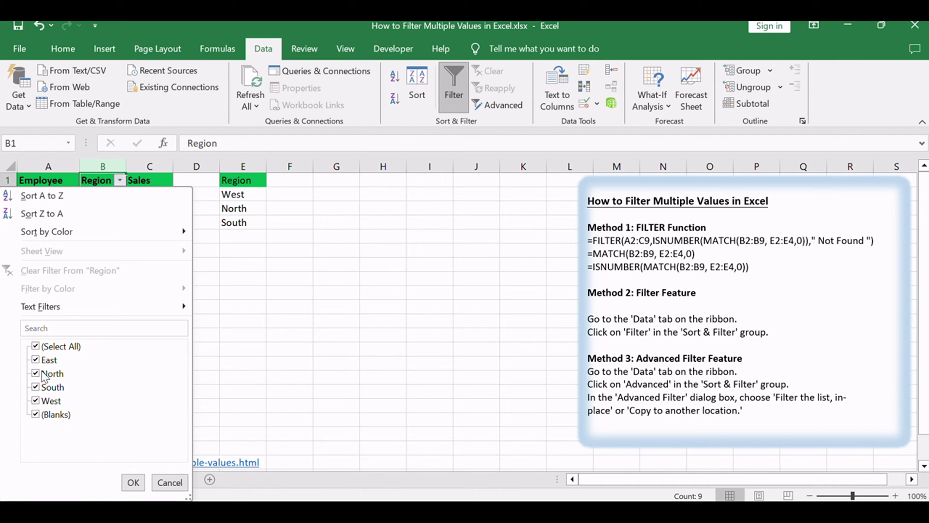
pyautogui.click(36, 346)
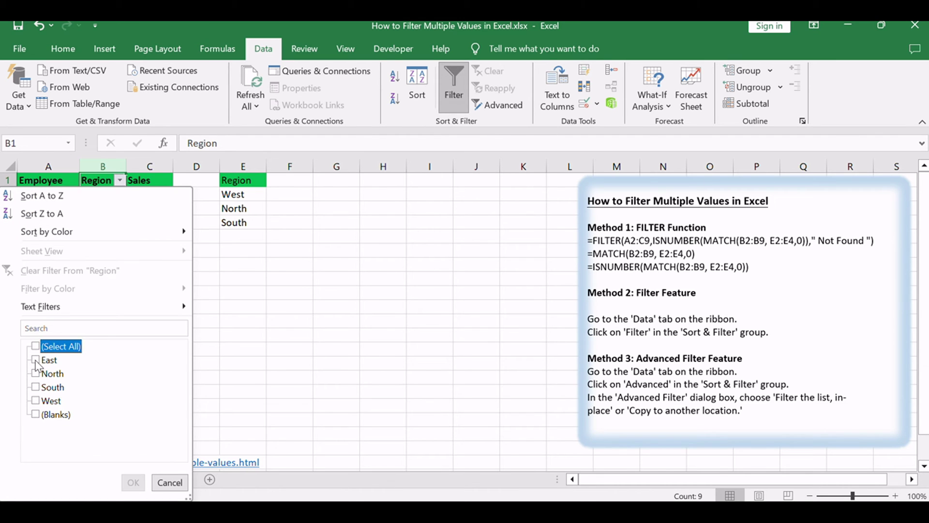
pyautogui.click(36, 360)
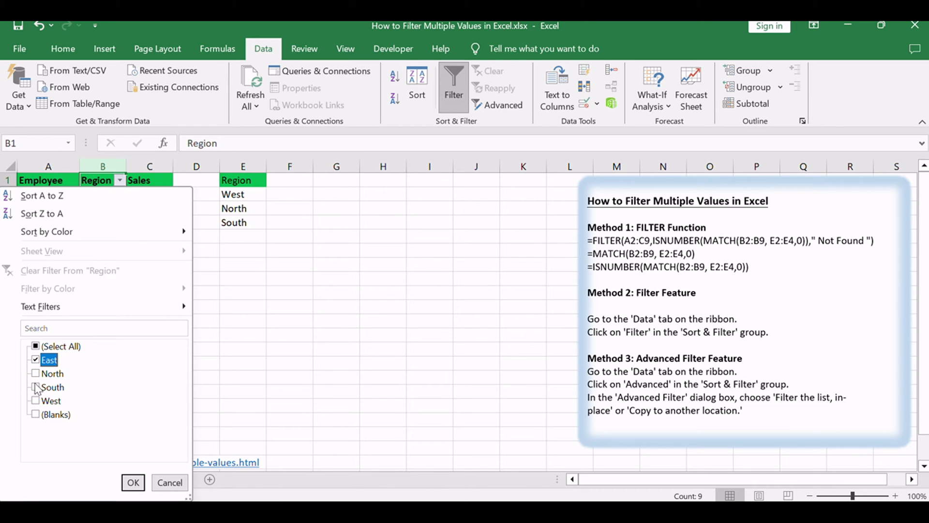
pyautogui.click(36, 359)
pyautogui.click(36, 401)
pyautogui.click(35, 386)
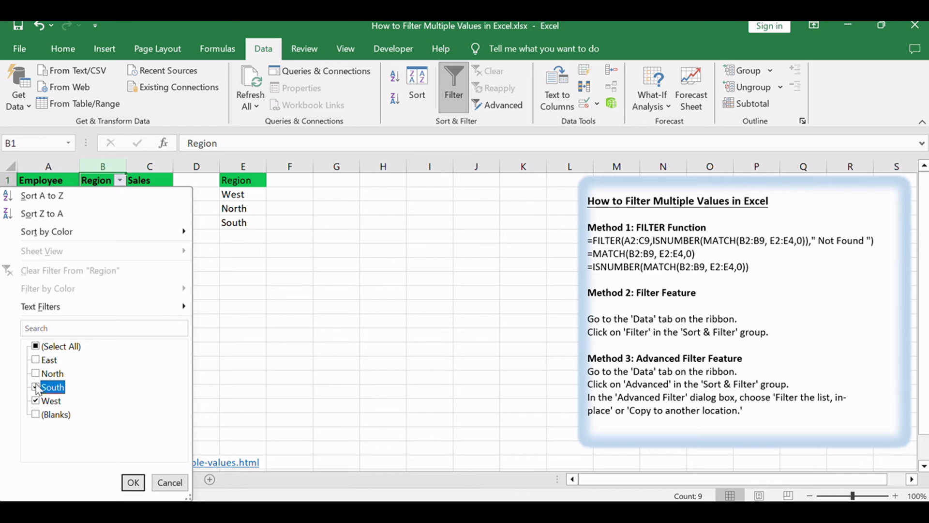
pyautogui.click(36, 373)
pyautogui.click(36, 386)
pyautogui.click(38, 387)
pyautogui.click(133, 481)
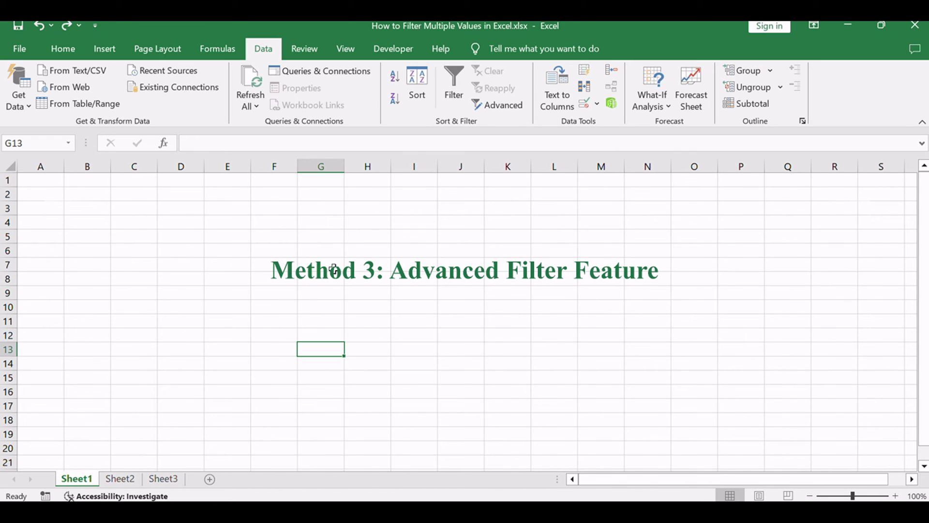
# On Sheet2, open the Advanced Filter for the employee sales data and choose to copy the results to another location
pyautogui.click(121, 478)
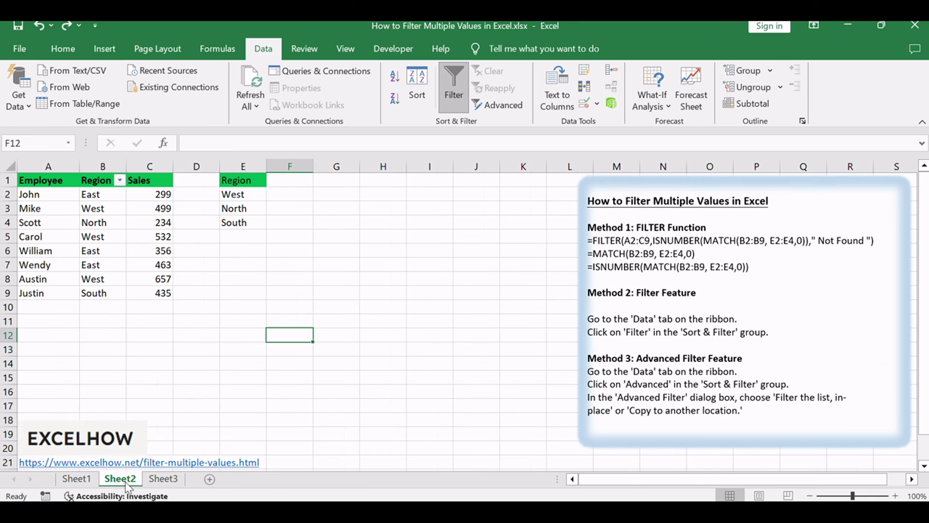
pyautogui.click(681, 366)
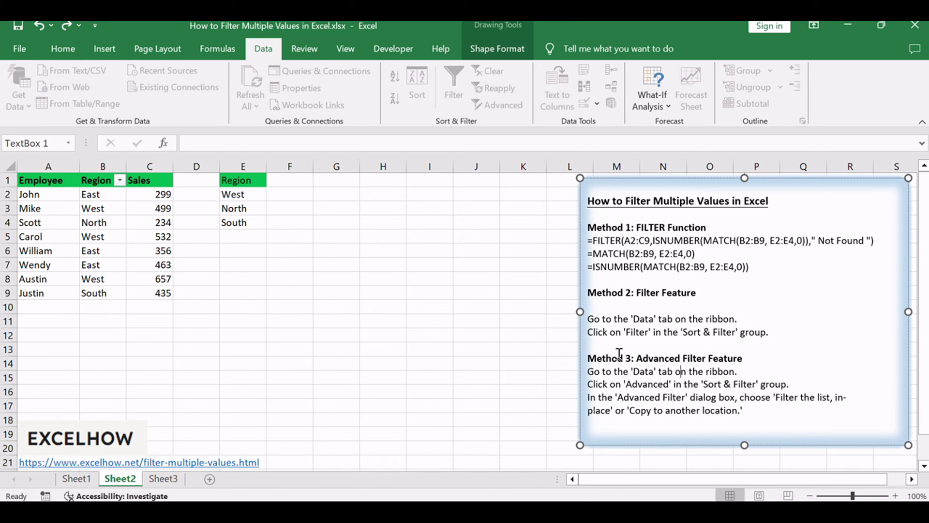
pyautogui.click(245, 320)
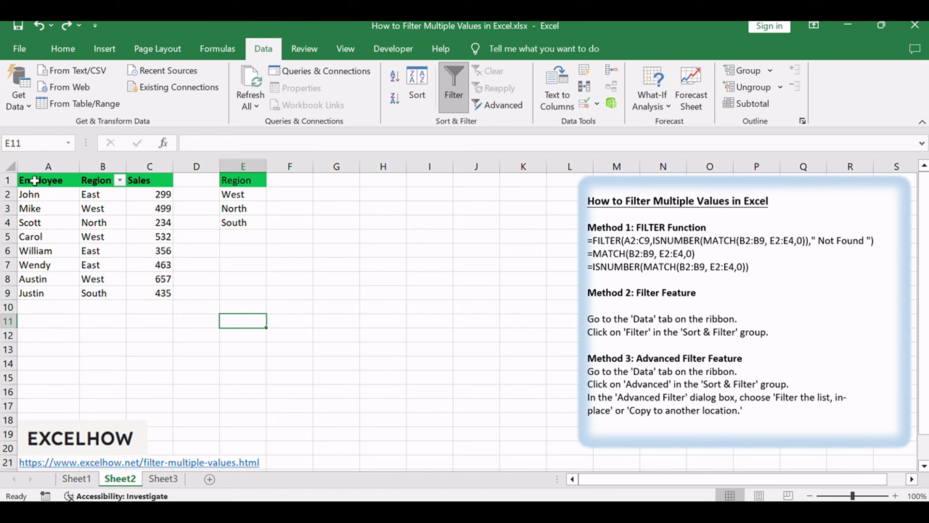
pyautogui.moveTo(34, 180); pyautogui.dragTo(167, 181)
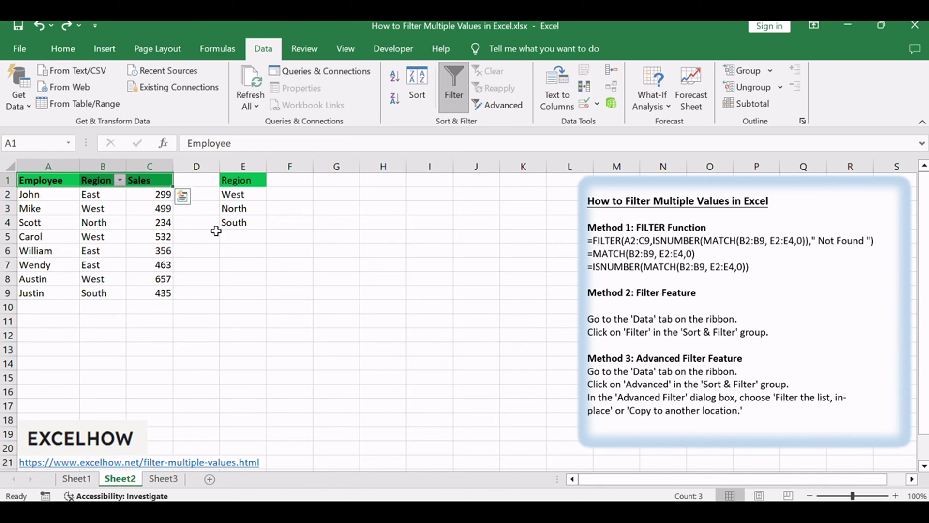
pyautogui.click(339, 309)
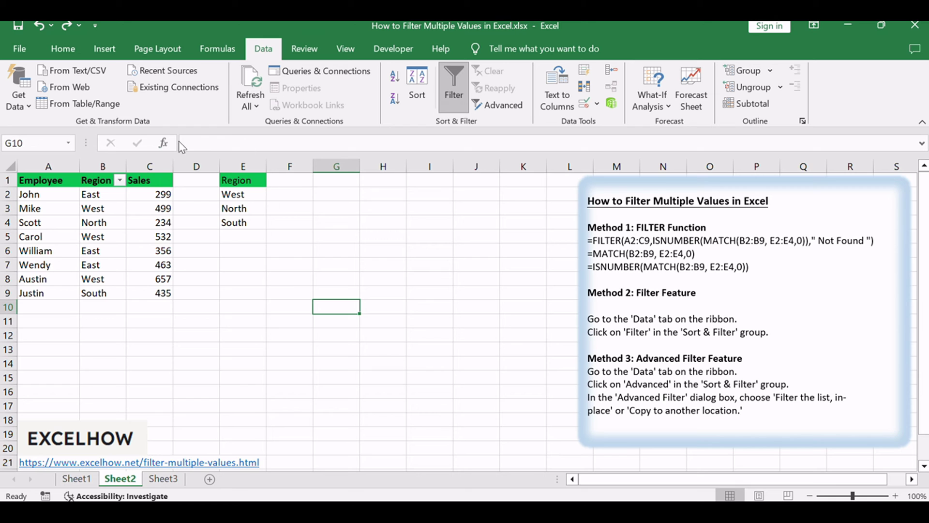
pyautogui.click(264, 49)
pyautogui.click(497, 105)
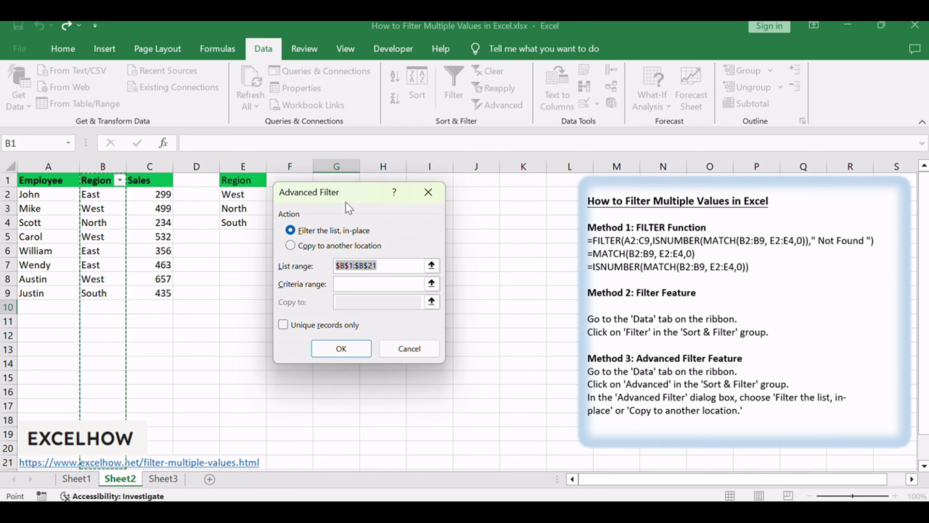
pyautogui.moveTo(348, 207); pyautogui.dragTo(350, 183)
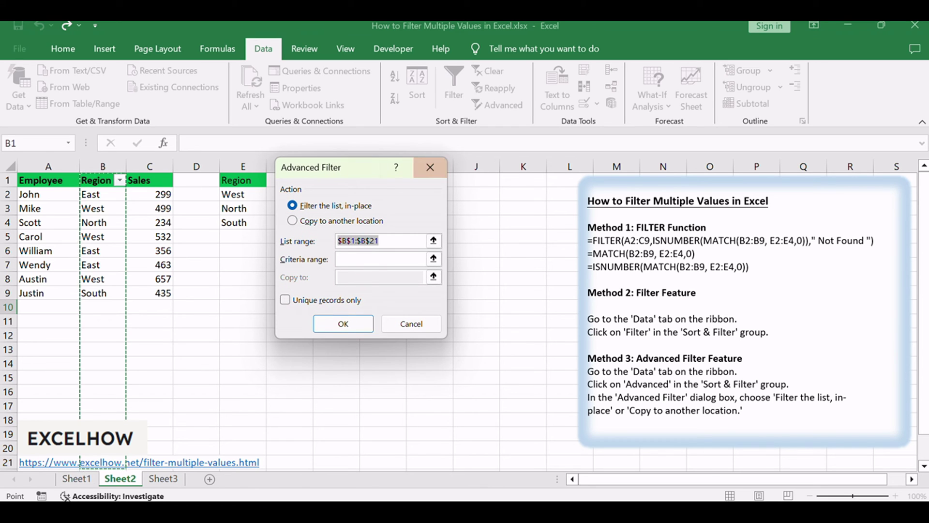
pyautogui.press('Escape')
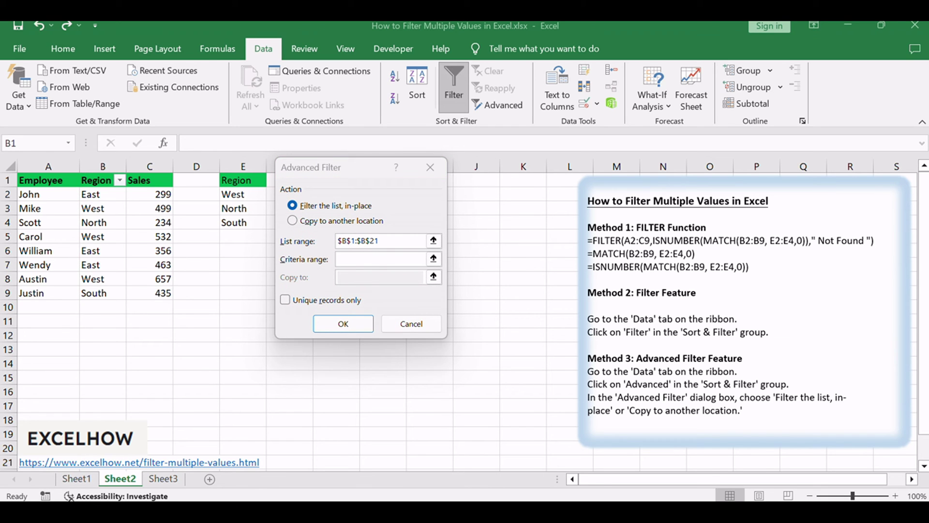
pyautogui.click(328, 169)
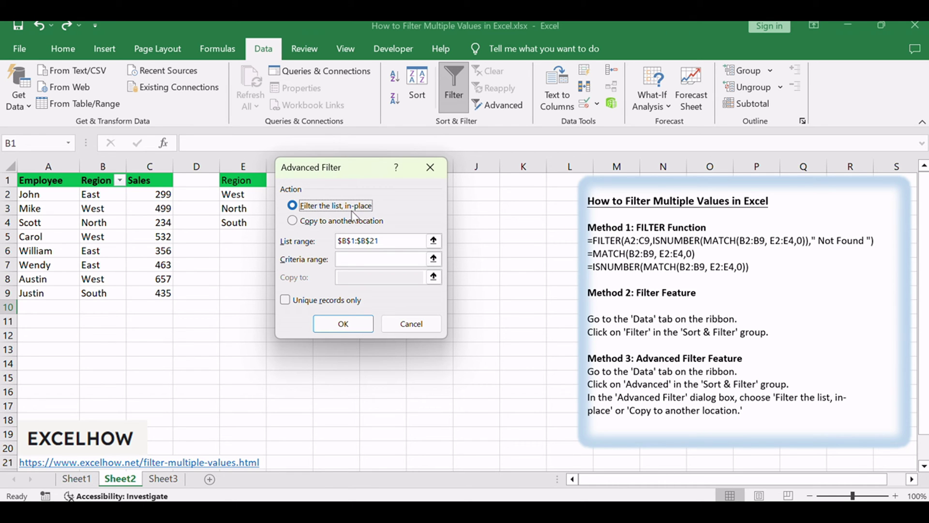
pyautogui.click(340, 222)
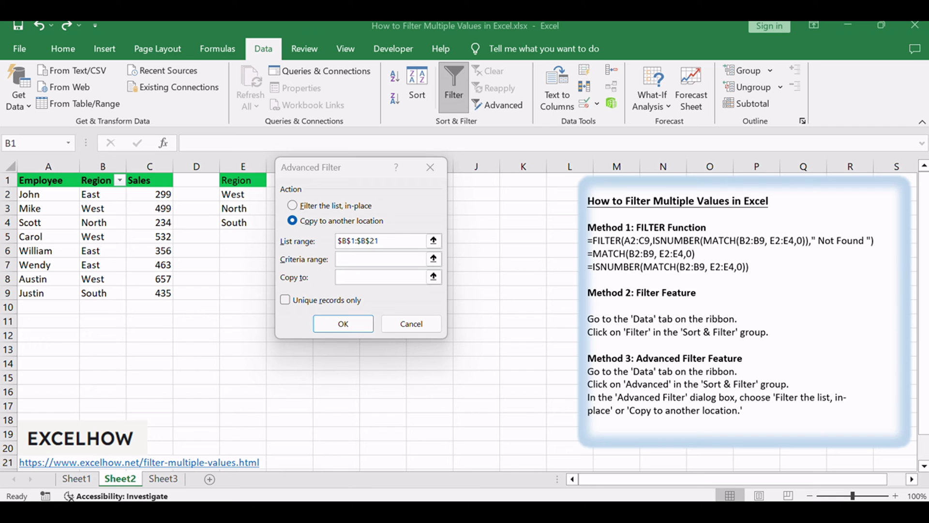
# Set the Advanced Filter's list range to A2:C9 and its criteria range to E2:E4 on Sheet2
pyautogui.click(433, 240)
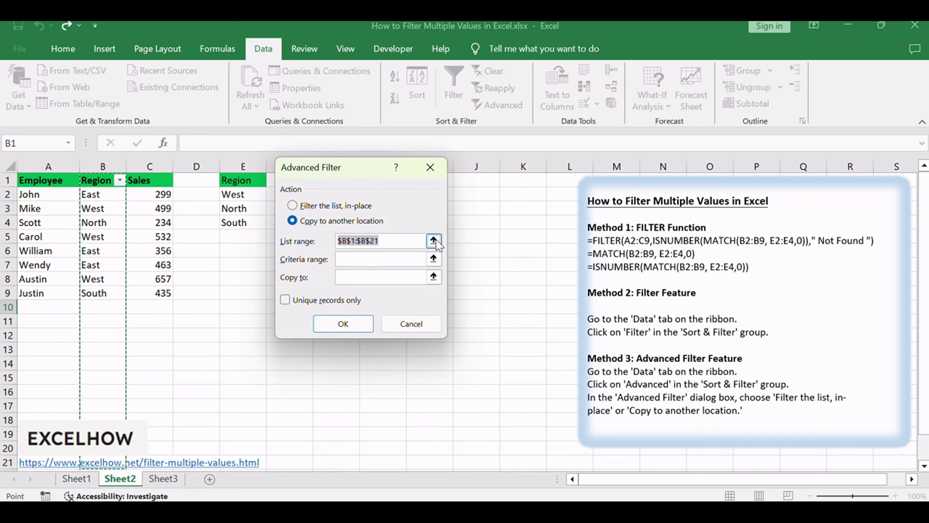
pyautogui.moveTo(27, 194); pyautogui.dragTo(145, 295)
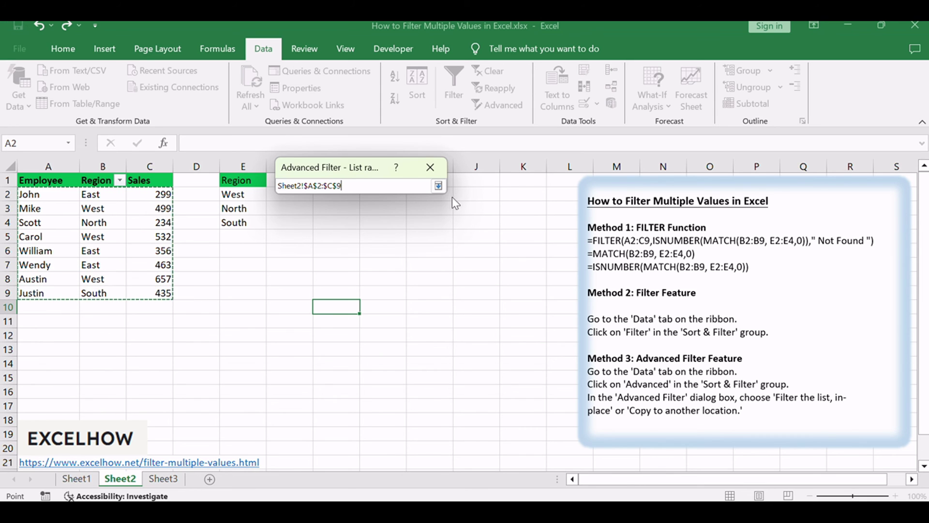
pyautogui.click(441, 187)
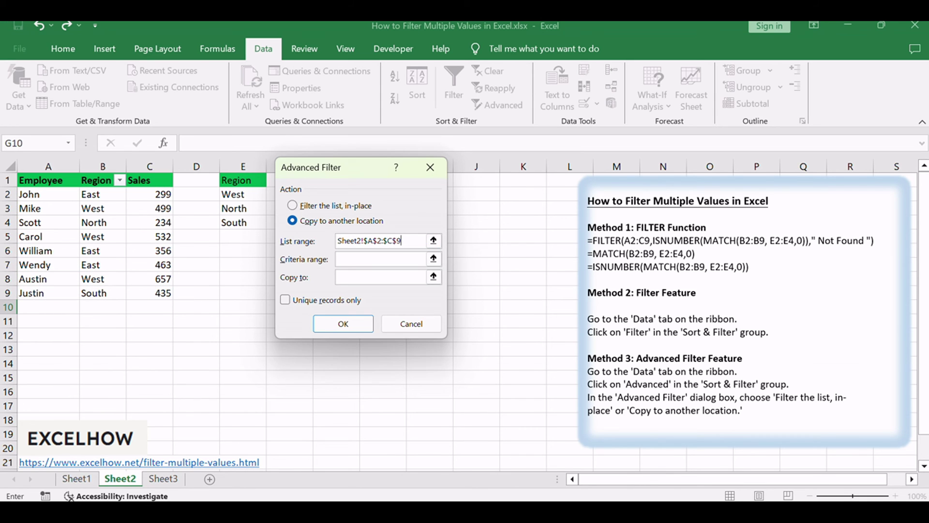
pyautogui.click(340, 260)
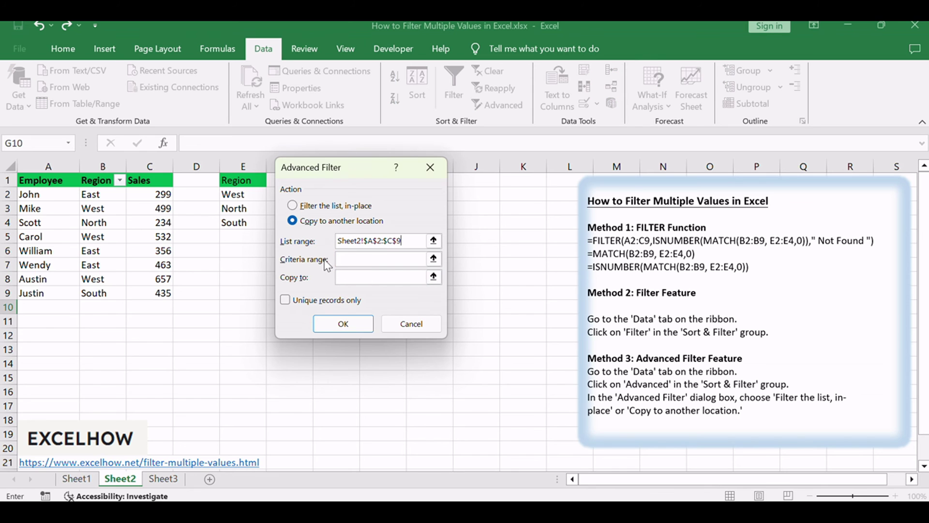
pyautogui.click(433, 260)
pyautogui.moveTo(246, 195); pyautogui.dragTo(245, 222)
pyautogui.click(438, 185)
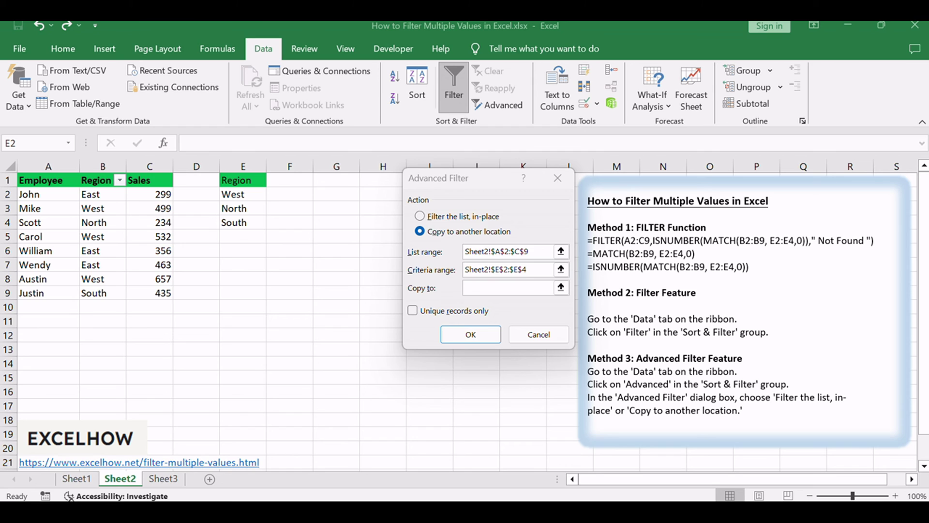
# Set the copy destination to start at cell G2 and run the Advanced Filter
pyautogui.click(429, 292)
pyautogui.click(477, 287)
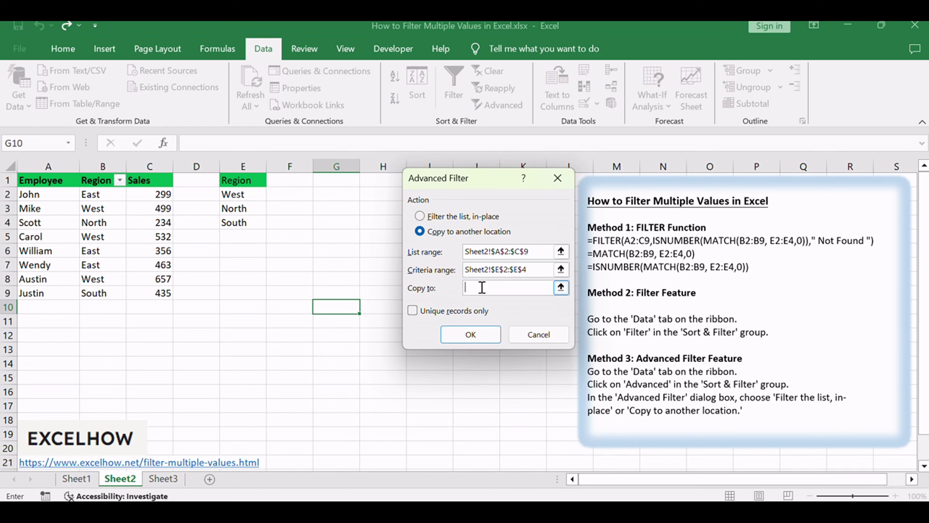
pyautogui.click(560, 287)
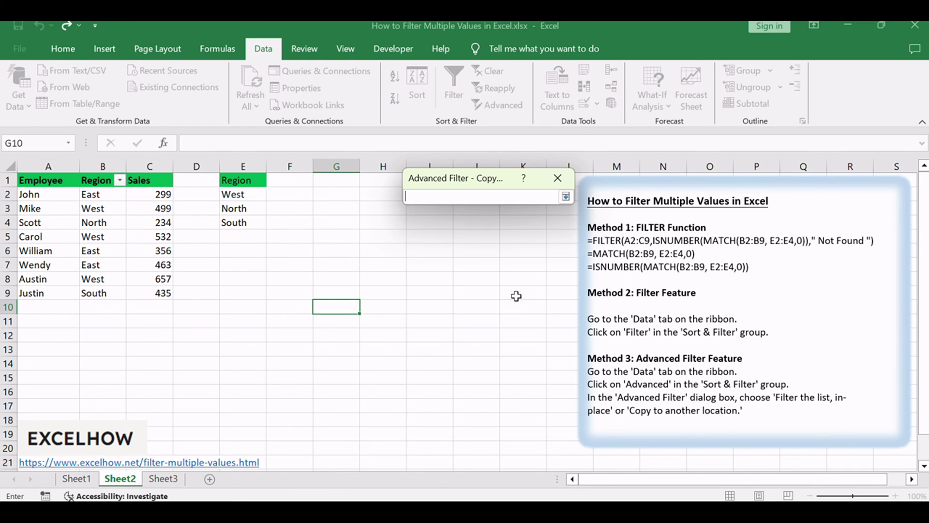
pyautogui.click(329, 193)
pyautogui.click(565, 195)
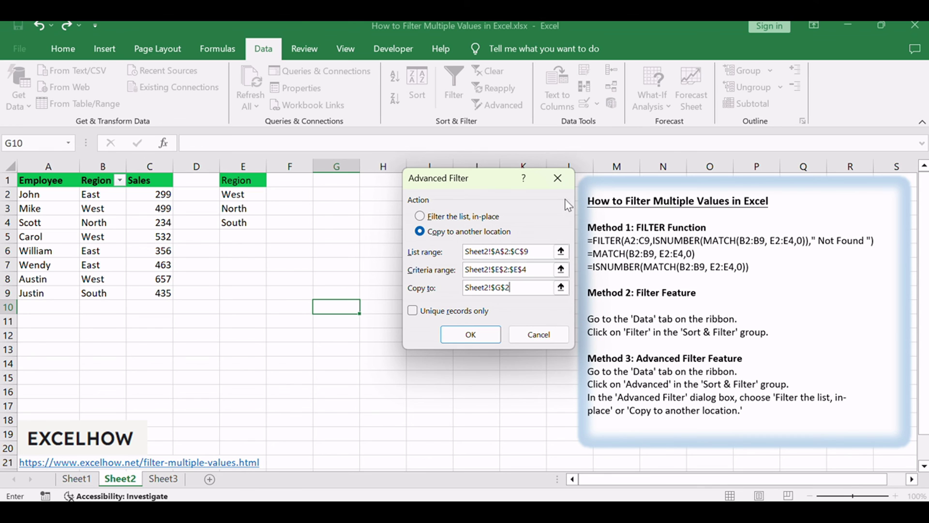
pyautogui.press('Return')
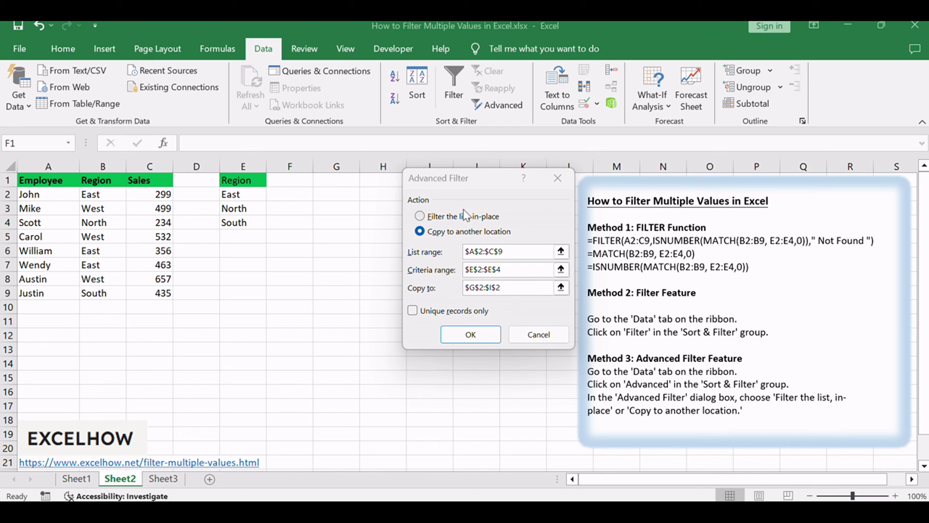
pyautogui.click(456, 187)
pyautogui.click(468, 338)
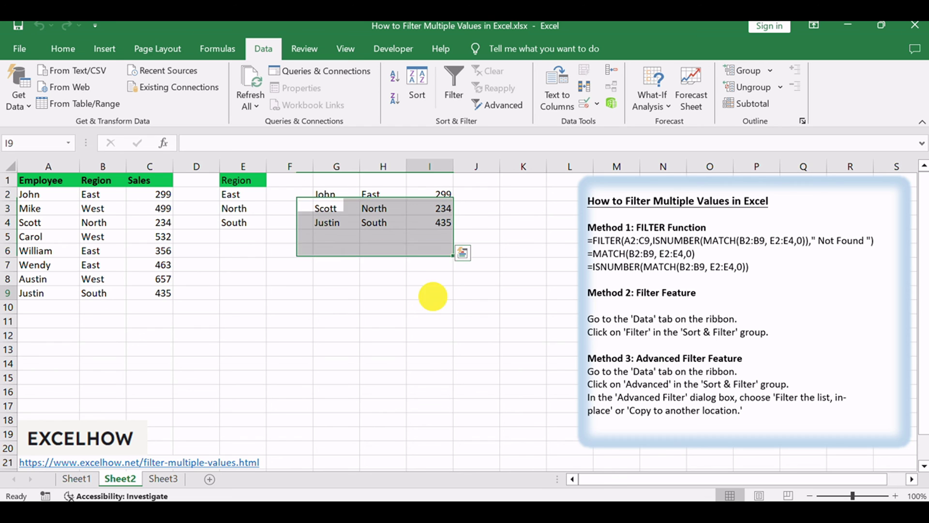
pyautogui.click(431, 294)
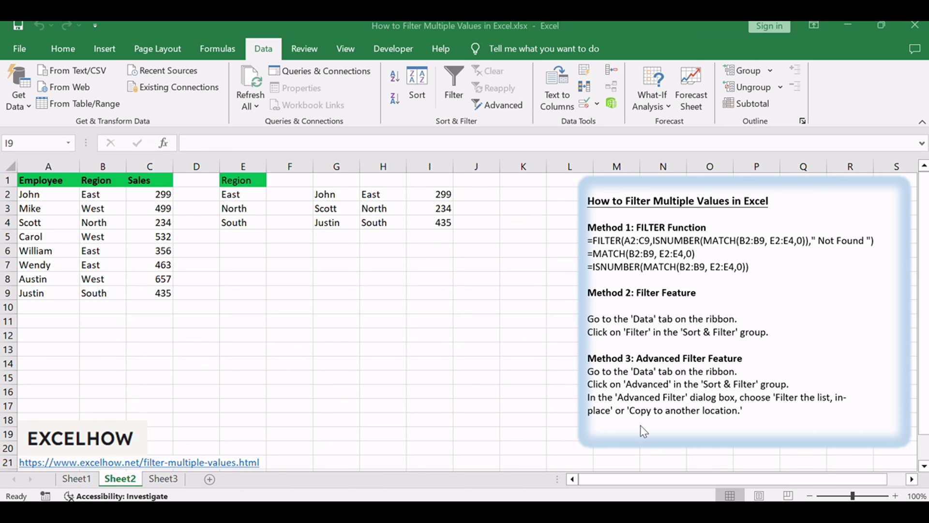
# Review the headings for the FILTER Function, Filter Feature and Advanced Filter Feature in the notes text box
pyautogui.click(748, 295)
pyautogui.moveTo(637, 227); pyautogui.dragTo(706, 228)
pyautogui.moveTo(637, 292); pyautogui.dragTo(697, 292)
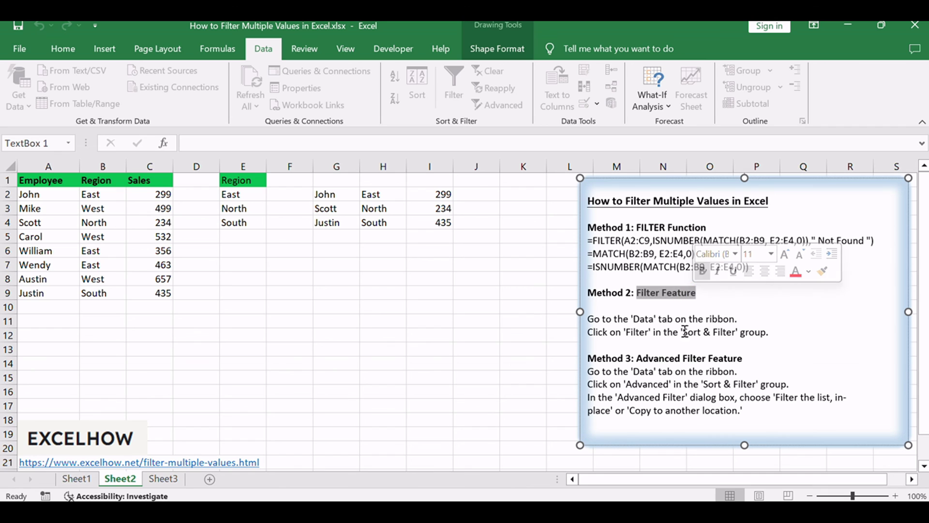
pyautogui.moveTo(636, 358); pyautogui.dragTo(742, 358)
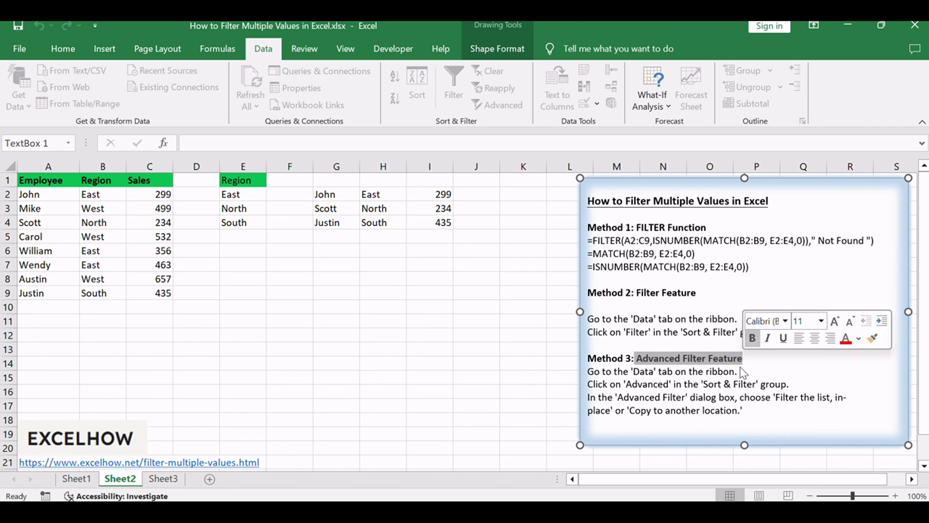
pyautogui.click(724, 397)
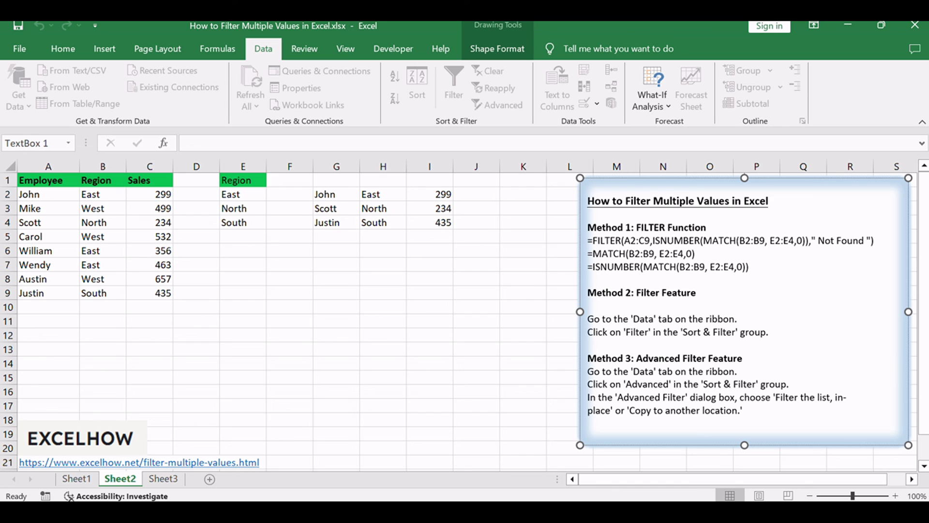
pyautogui.click(718, 358)
pyautogui.hotkey('alt', 'Tab')
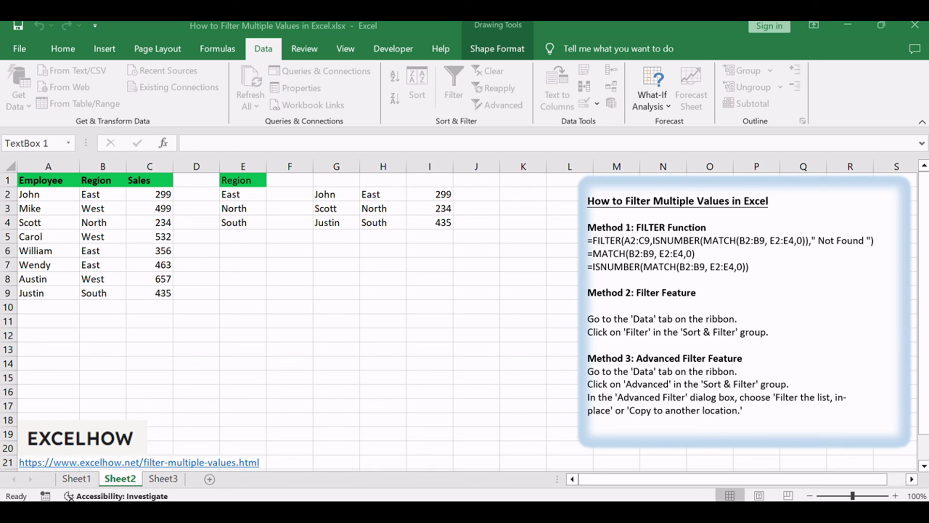